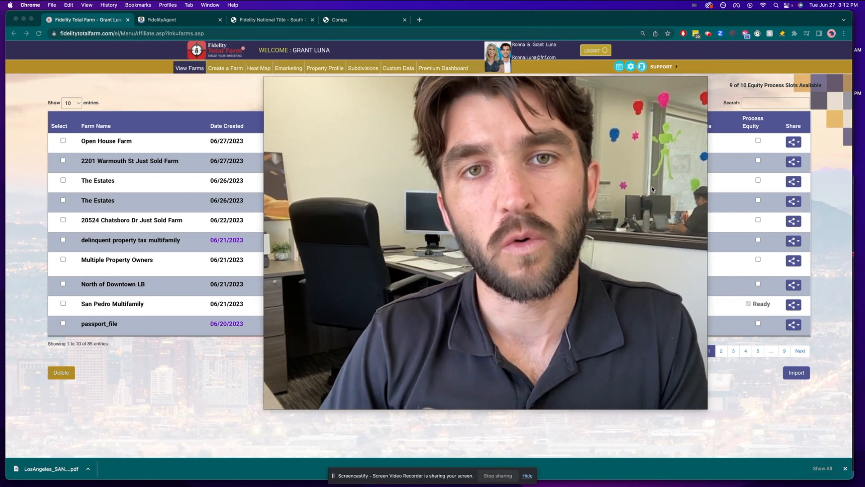
{"action": "mouse_move", "coordinate": [267, 89]}
{"action": "left_click_drag", "start_coordinate": [268, 89], "coordinate": [544, 285]}
{"action": "left_click_drag", "start_coordinate": [635, 304], "coordinate": [749, 355]}
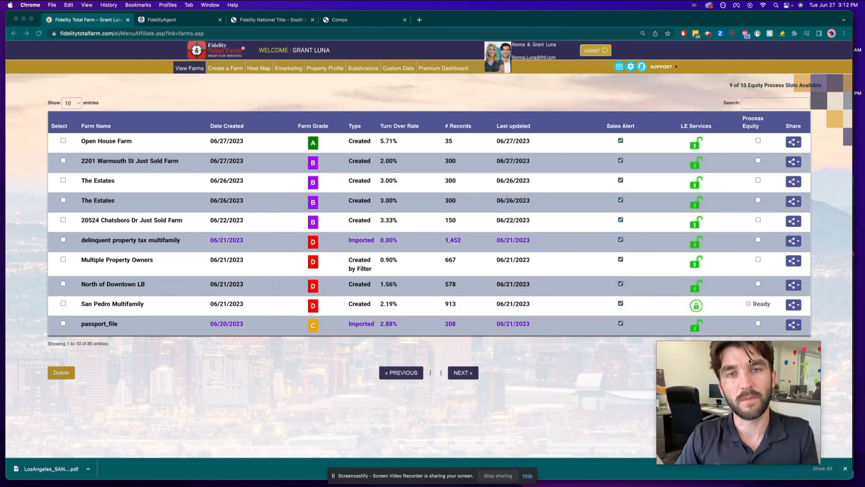
{"action": "left_click", "coordinate": [409, 88]}
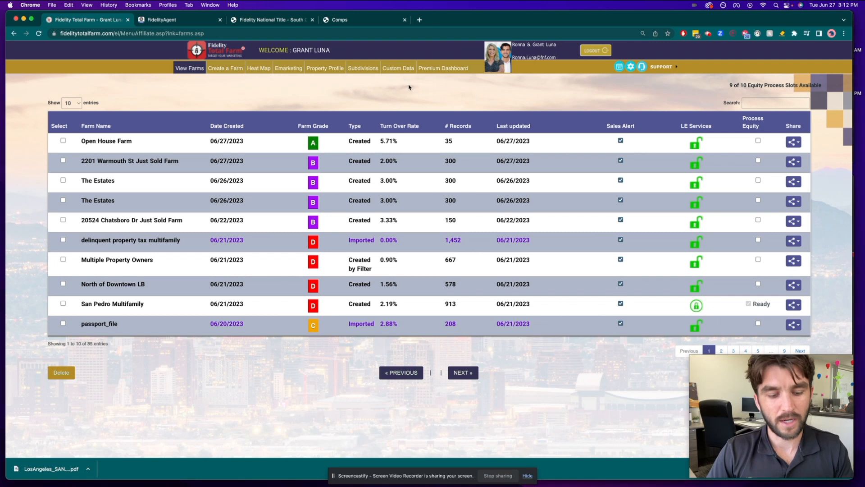
{"action": "key", "text": "XF86MonBrightnessUp"}
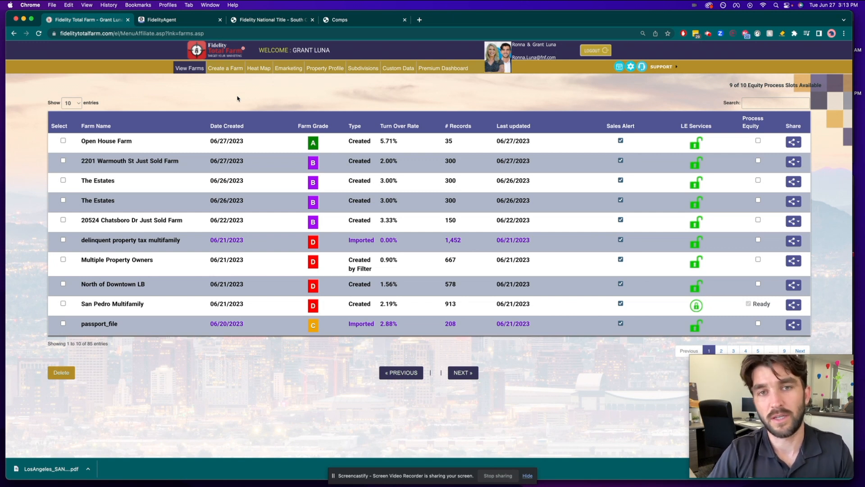
Step: Start creating a new farm and clear the previously drawn polygon from the map
{"action": "left_click", "coordinate": [219, 70]}
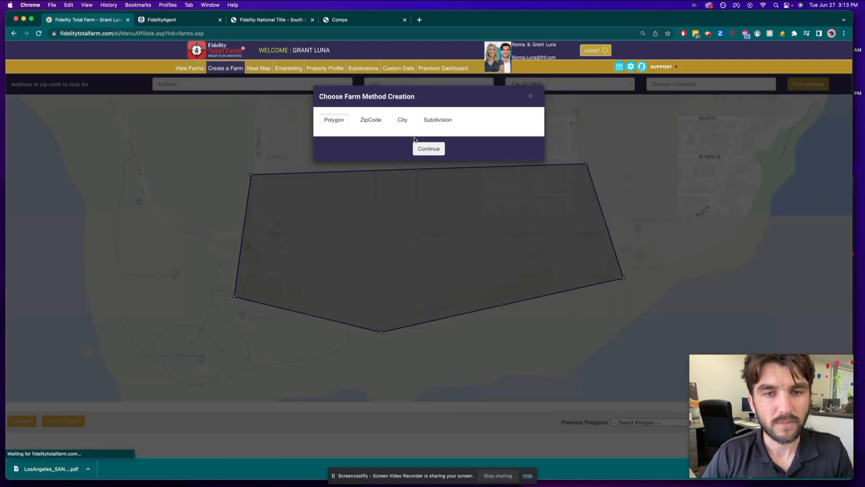
{"action": "left_click", "coordinate": [429, 148]}
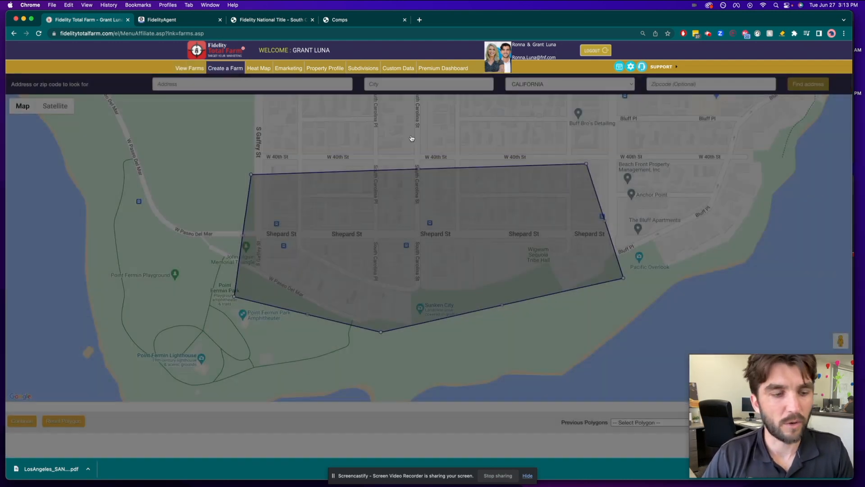
{"action": "left_click", "coordinate": [65, 422]}
Step: Draw a closed farm polygon around the blocks south of W 37th St, from S Gaffey St past S Pacific Ave to the coast
{"action": "scroll", "coordinate": [271, 325], "scroll_direction": "down", "scroll_amount": 4}
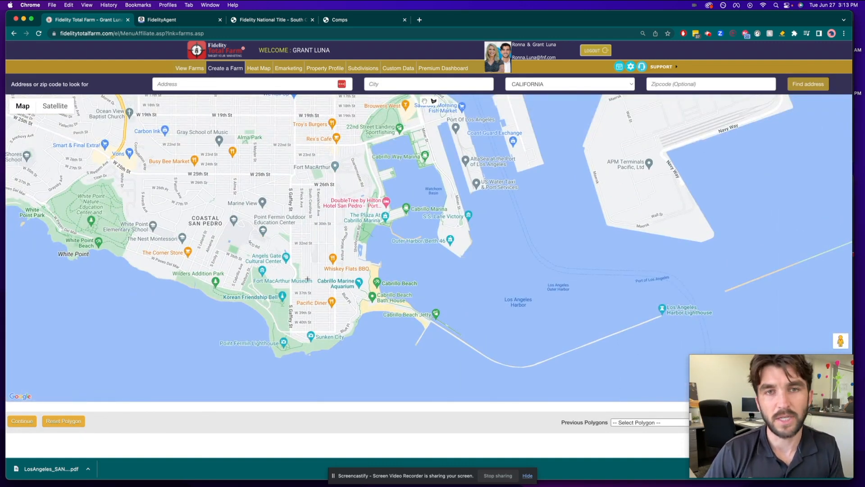
{"action": "scroll", "coordinate": [324, 271], "scroll_direction": "up", "scroll_amount": 3}
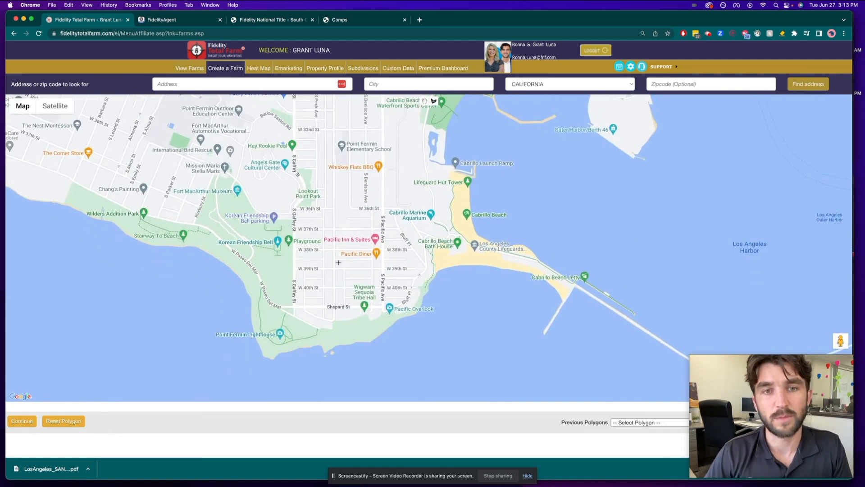
{"action": "left_click", "coordinate": [383, 229]}
{"action": "left_click", "coordinate": [399, 229]}
{"action": "left_click", "coordinate": [434, 267]}
{"action": "left_click", "coordinate": [431, 342]}
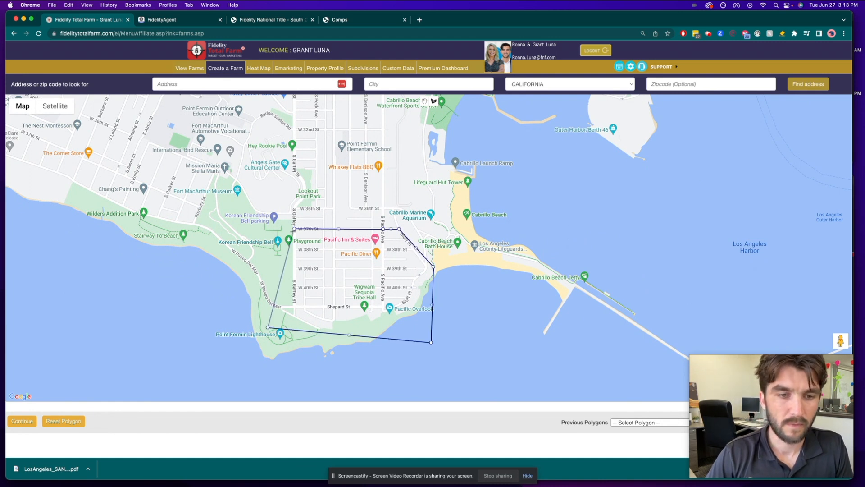
{"action": "left_click", "coordinate": [294, 229]}
{"action": "left_click_drag", "start_coordinate": [205, 237], "coordinate": [197, 223]}
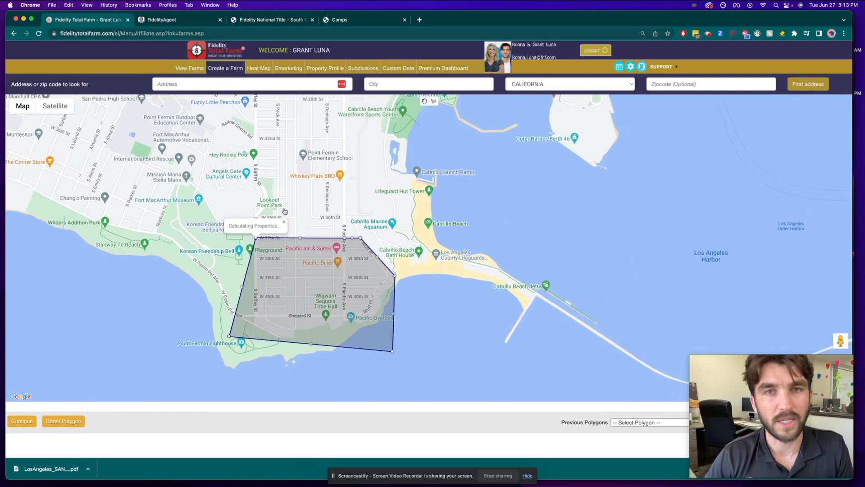
Step: Exclude the Condo, Town Houses and Other property types from the polygon, leaving only SFR selected
{"action": "key", "text": "XF86MonBrightnessUp"}
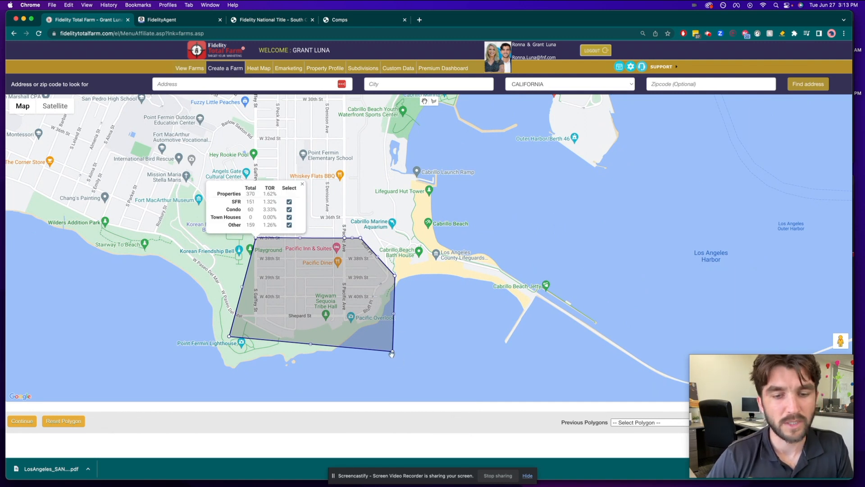
{"action": "left_click", "coordinate": [290, 217]}
{"action": "left_click", "coordinate": [289, 225]}
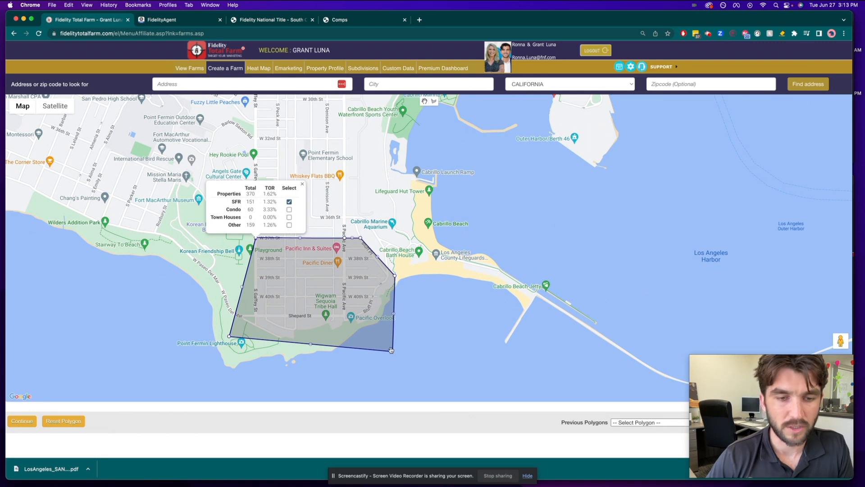
Step: Shrink the polygon to the few blocks between W 37th St and W 39th St, east of S Gaffey St and west of S Pacific Ave
{"action": "left_click_drag", "start_coordinate": [391, 350], "coordinate": [326, 273]}
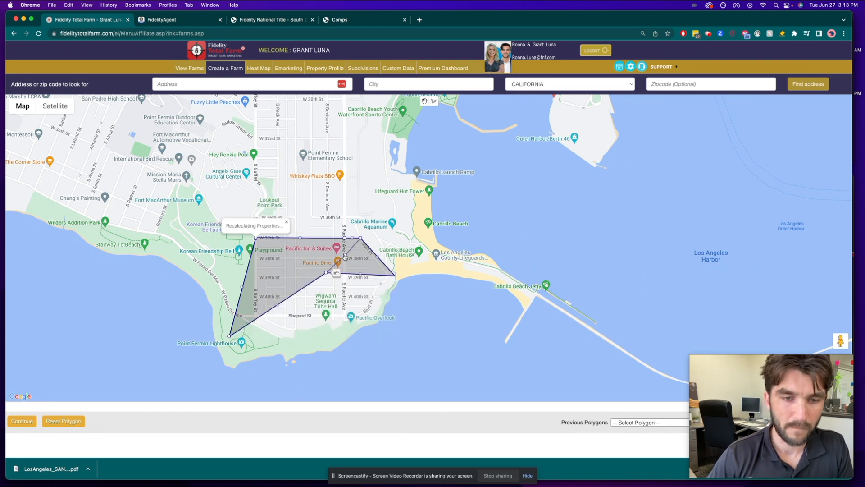
{"action": "left_click_drag", "start_coordinate": [229, 333], "coordinate": [302, 210]}
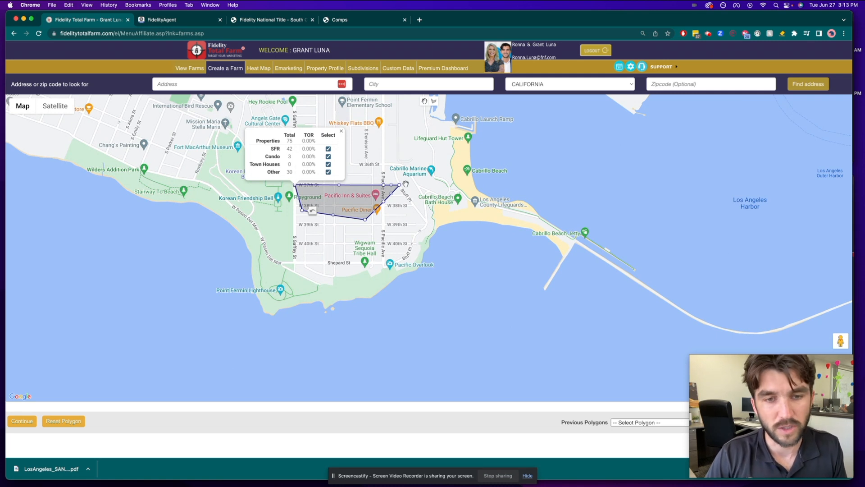
{"action": "left_click_drag", "start_coordinate": [400, 185], "coordinate": [359, 191]}
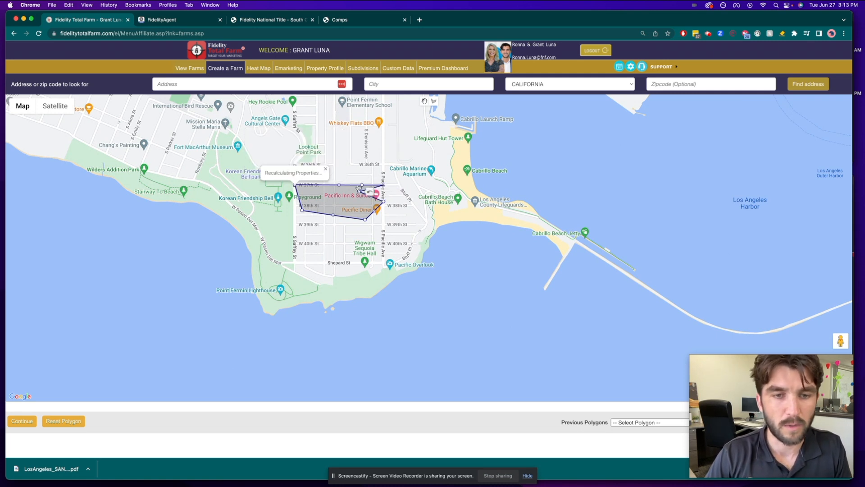
{"action": "left_click_drag", "start_coordinate": [356, 204], "coordinate": [342, 212]}
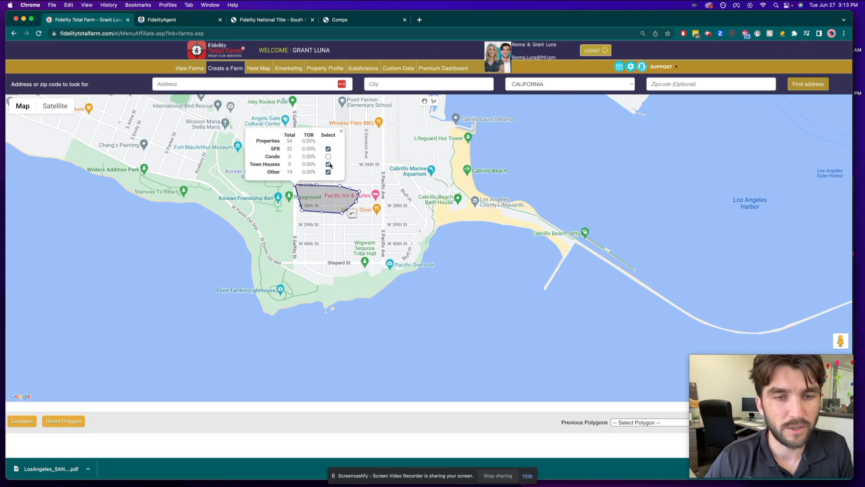
Step: Keep only single-family residences in the reduced polygon and get the record count
{"action": "left_click", "coordinate": [328, 164]}
{"action": "left_click", "coordinate": [328, 172]}
{"action": "left_click", "coordinate": [328, 156]}
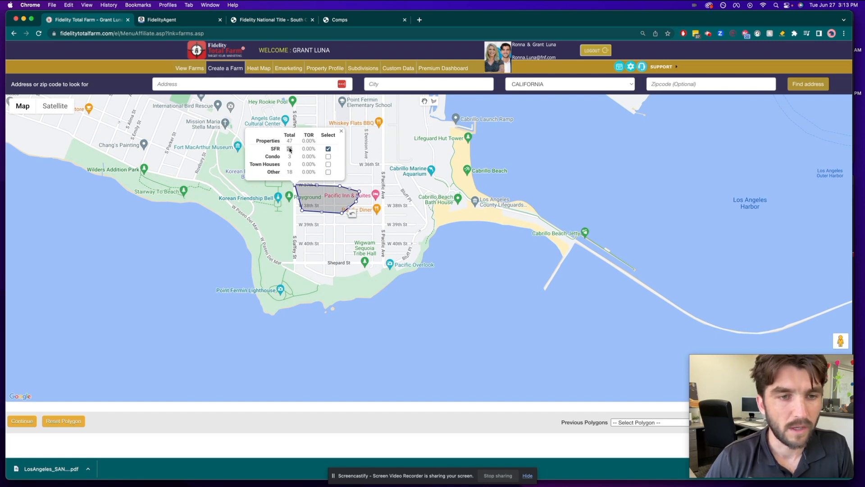
{"action": "left_click", "coordinate": [22, 420]}
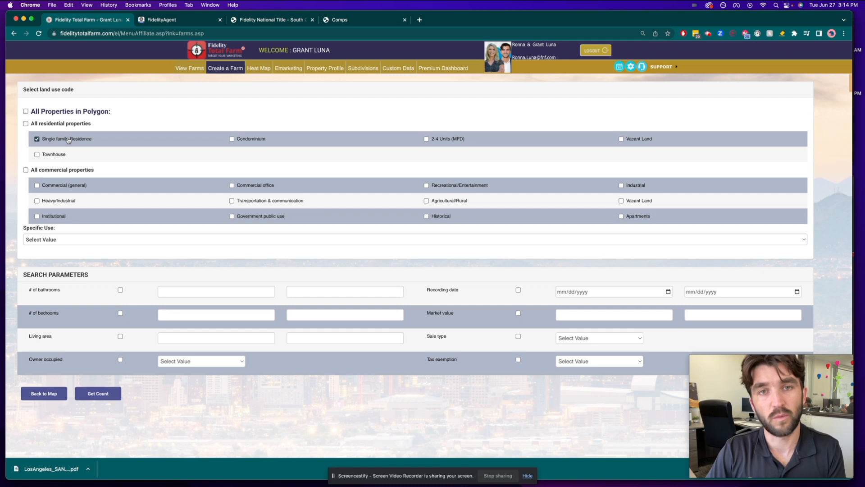
{"action": "left_click", "coordinate": [250, 141]}
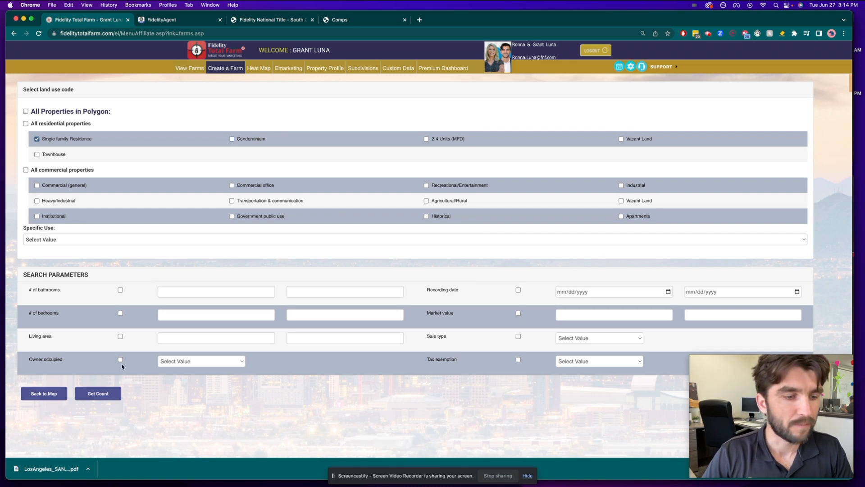
{"action": "left_click", "coordinate": [98, 395]}
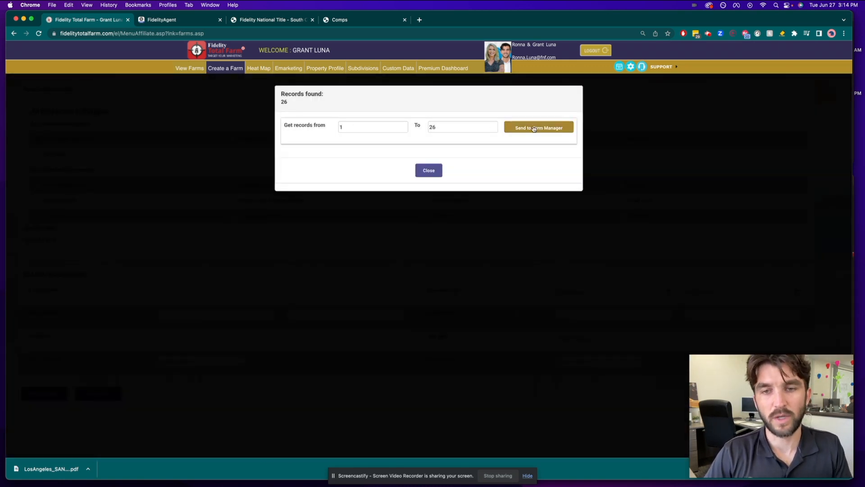
Step: Send the found records to the farm manager as "Open House Farm", agreeing to the data use agreement
{"action": "left_click", "coordinate": [514, 128]}
{"action": "left_click", "coordinate": [458, 118]}
{"action": "type", "text": "Open"}
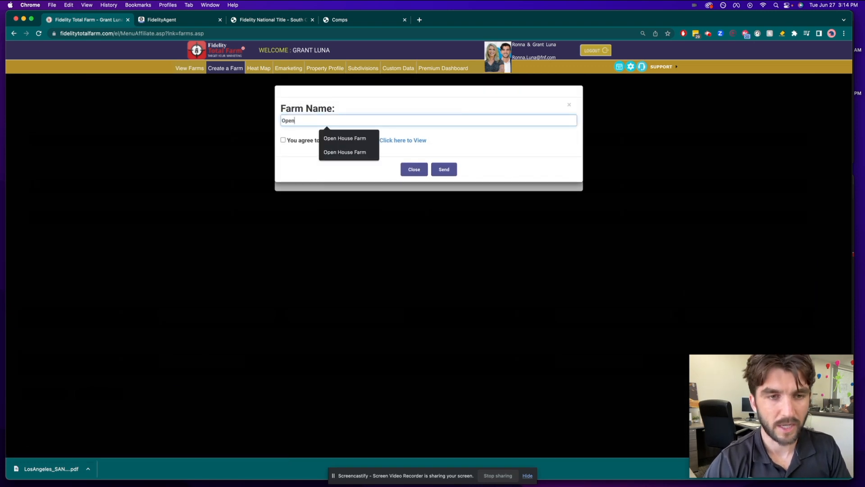
{"action": "type", "text": " House Farm"}
{"action": "left_click", "coordinate": [283, 141]}
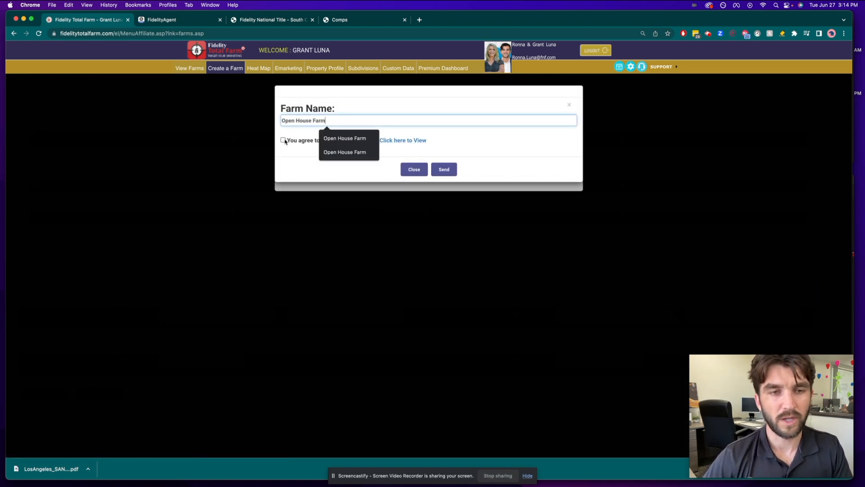
{"action": "left_click", "coordinate": [444, 170]}
Step: Open the property records of Open House Farm from the list of farms
{"action": "left_click", "coordinate": [190, 69]}
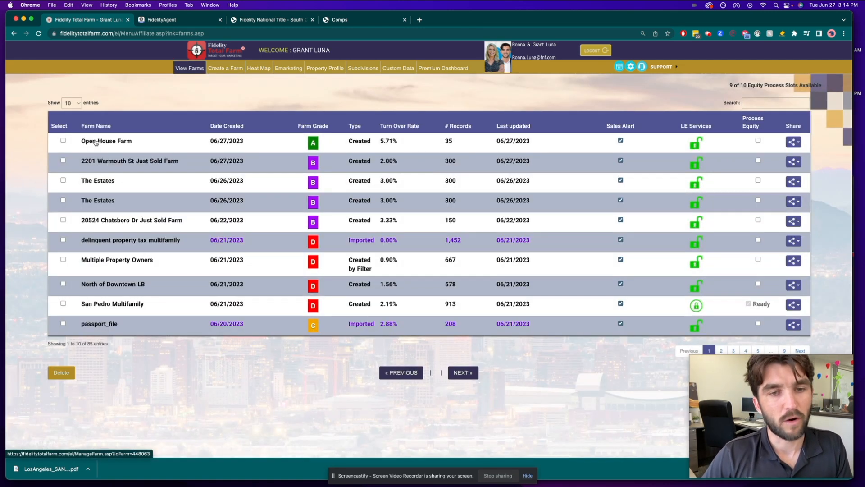
{"action": "left_click", "coordinate": [96, 142]}
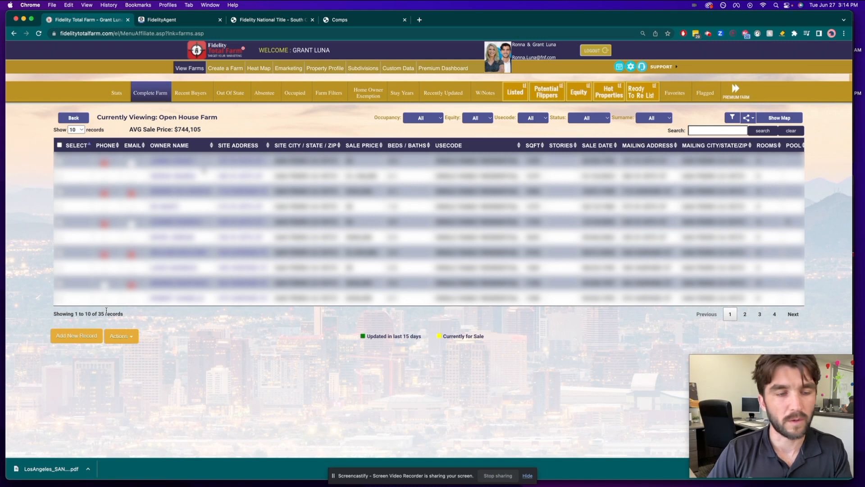
{"action": "left_click", "coordinate": [170, 21]}
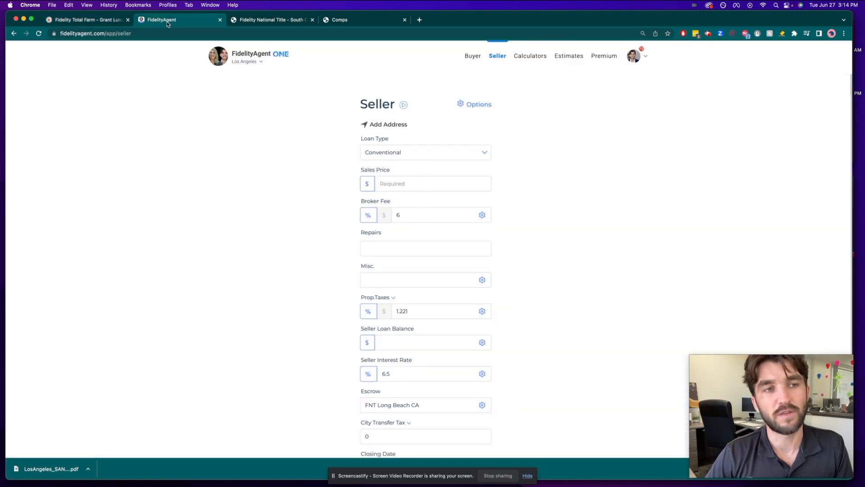
{"action": "left_click", "coordinate": [70, 22]}
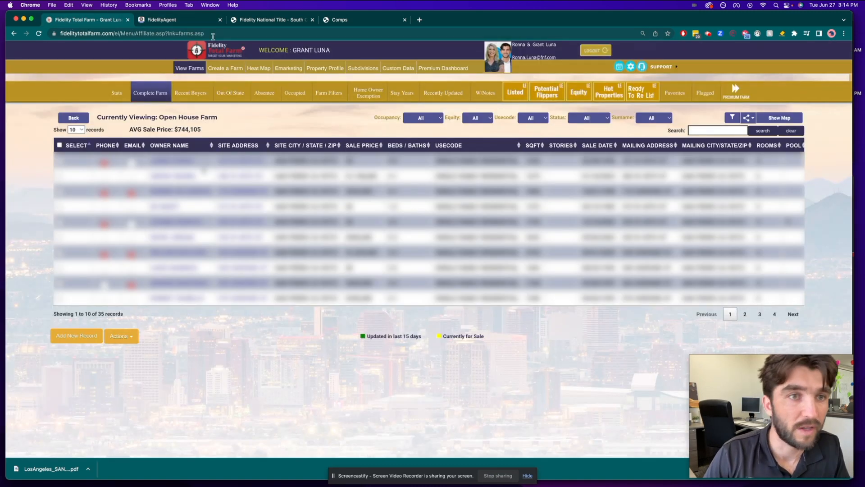
{"action": "left_click", "coordinate": [172, 21]}
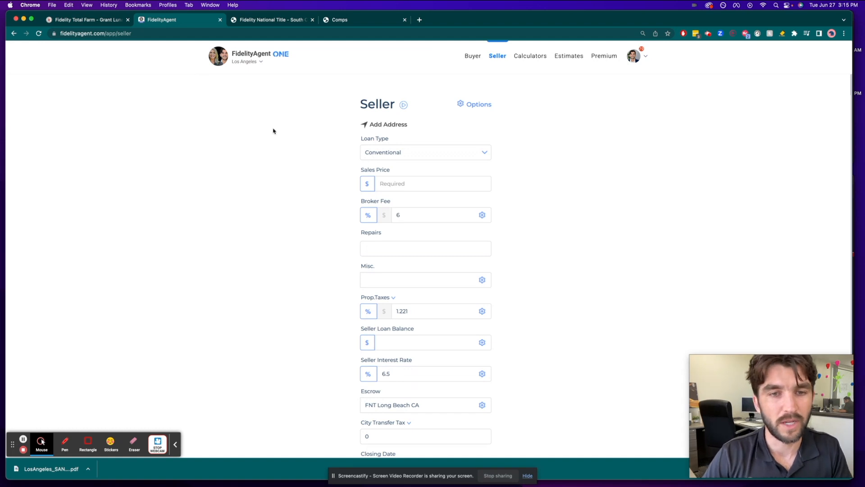
{"action": "key", "text": "F2"}
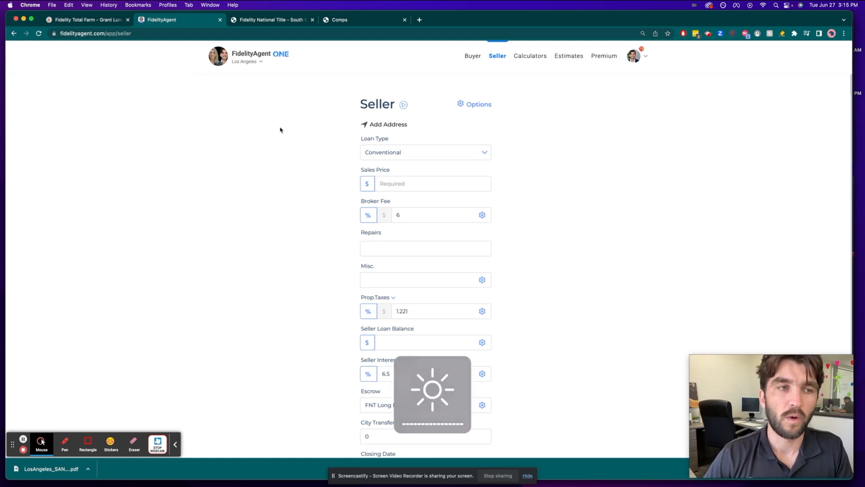
Step: Copy a property's site address from the farm, paste it into the FidelityAgent Seller estimate and choose the San Pedro match
{"action": "left_click", "coordinate": [117, 21]}
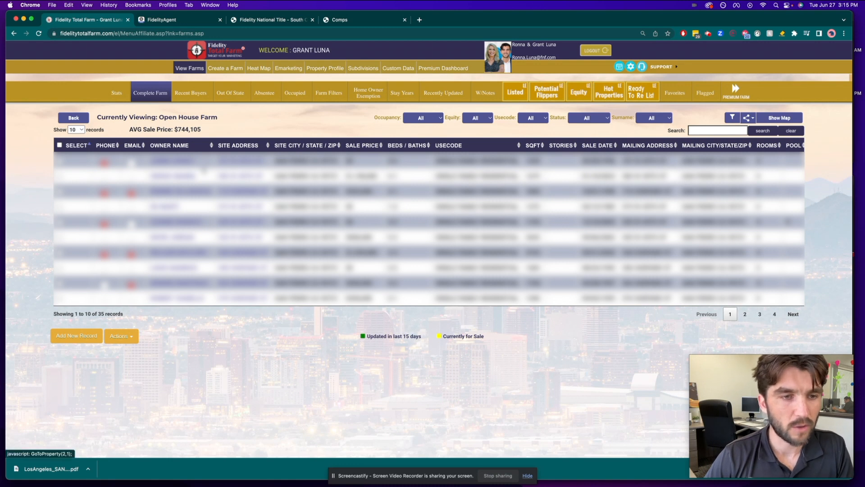
{"action": "left_click", "coordinate": [292, 24]}
{"action": "left_click", "coordinate": [168, 23]}
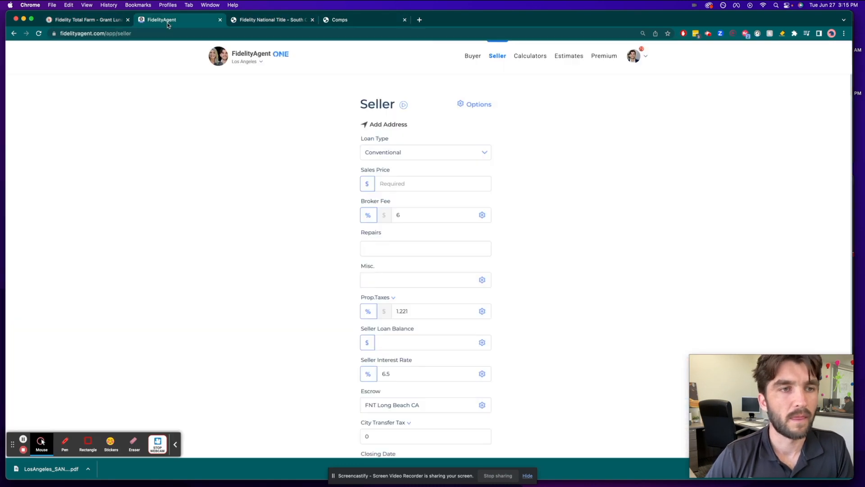
{"action": "scroll", "coordinate": [412, 163], "scroll_direction": "down", "scroll_amount": 1}
{"action": "scroll", "coordinate": [394, 128], "scroll_direction": "up", "scroll_amount": 2}
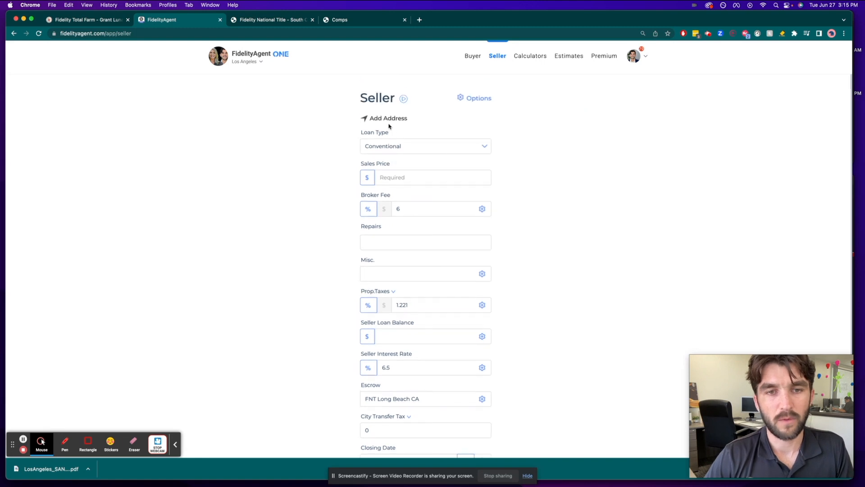
{"action": "left_click", "coordinate": [414, 129]}
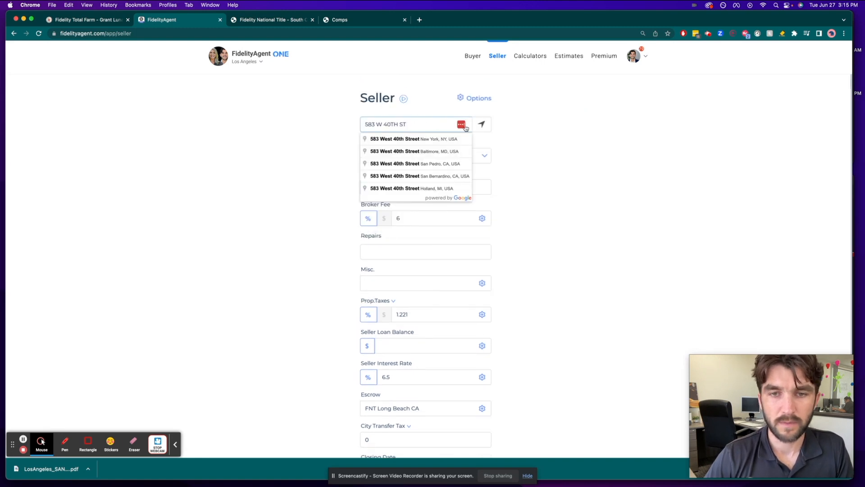
{"action": "left_click", "coordinate": [426, 164]}
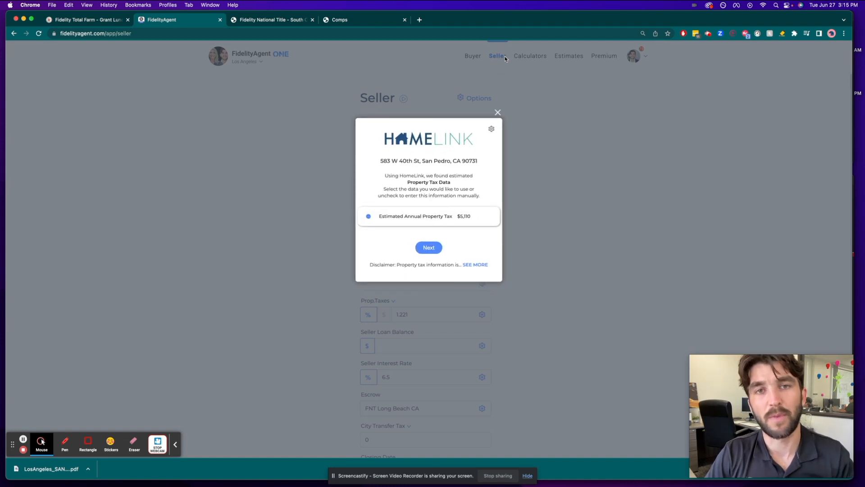
Step: Accept the HomeLink estimated annual property tax and set the recorded loan's interest rate to 6.5%
{"action": "triple_click", "coordinate": [407, 161]}
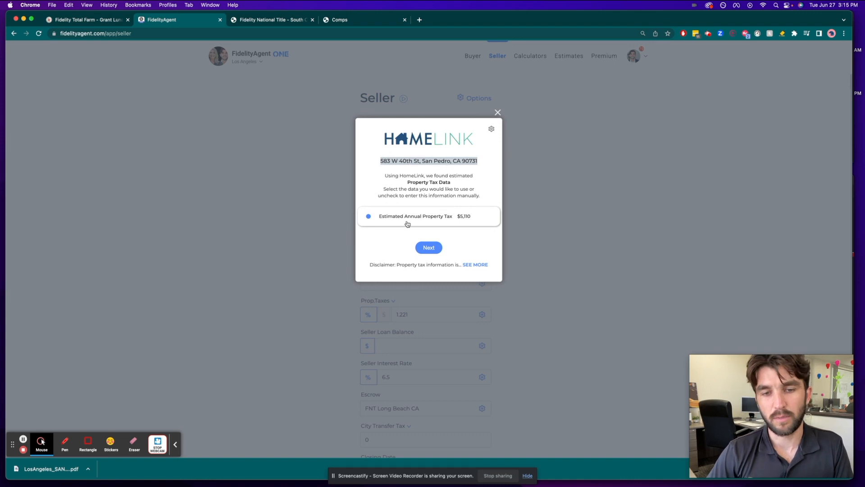
{"action": "left_click", "coordinate": [426, 248]}
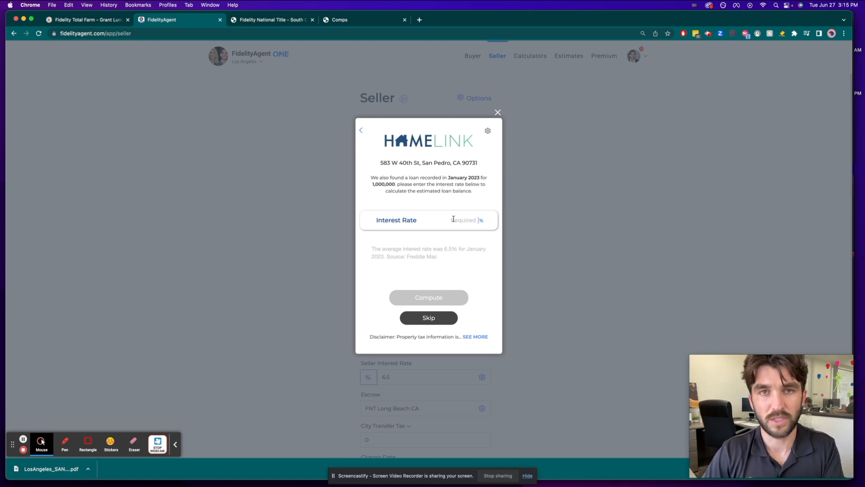
{"action": "type", "text": "6.5"}
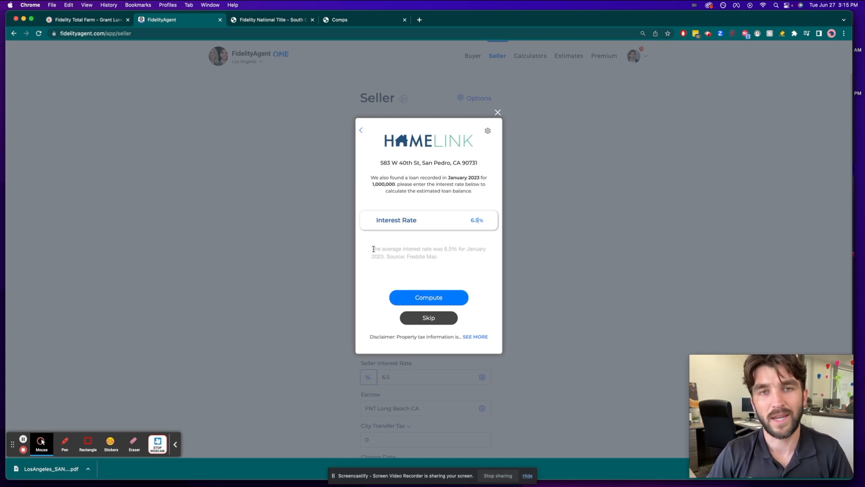
Step: Compute the estimated balance of the recorded loan and use that estimate in the Seller form
{"action": "left_click_drag", "start_coordinate": [374, 249], "coordinate": [453, 256]}
{"action": "left_click", "coordinate": [453, 256]}
{"action": "left_click", "coordinate": [429, 297]}
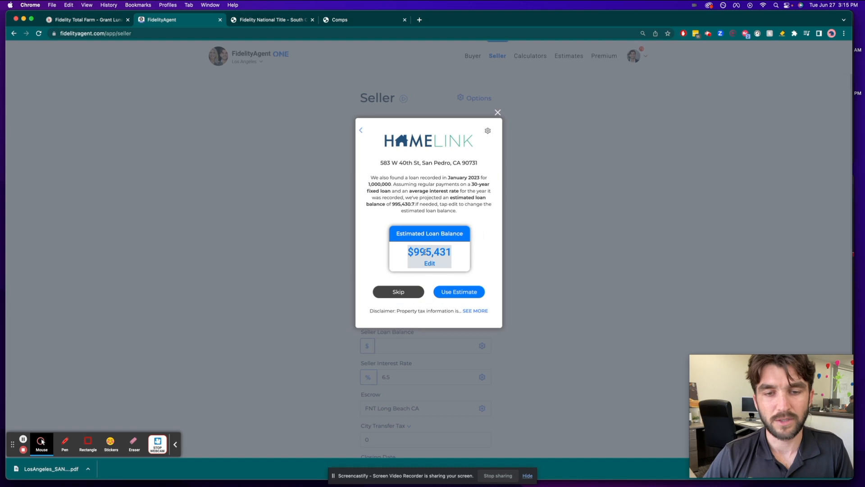
{"action": "left_click", "coordinate": [465, 294]}
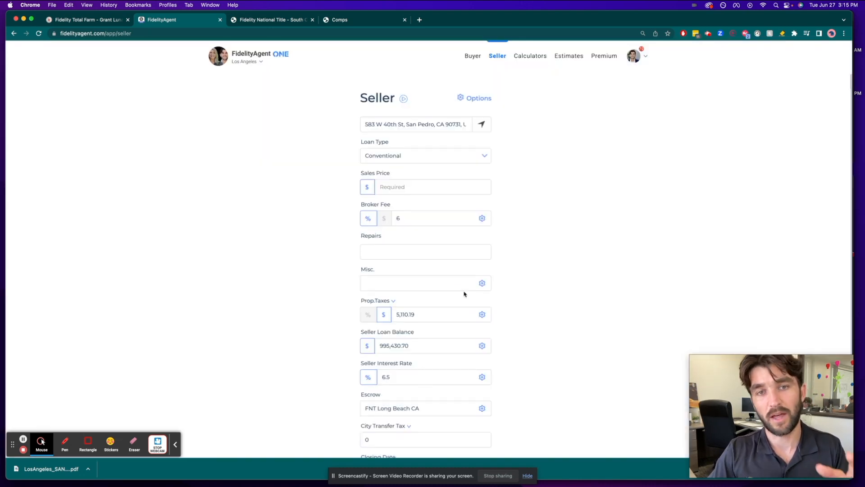
Step: Set the sales price to $1,400,000 and the broker fee to 5%
{"action": "left_click", "coordinate": [414, 195]}
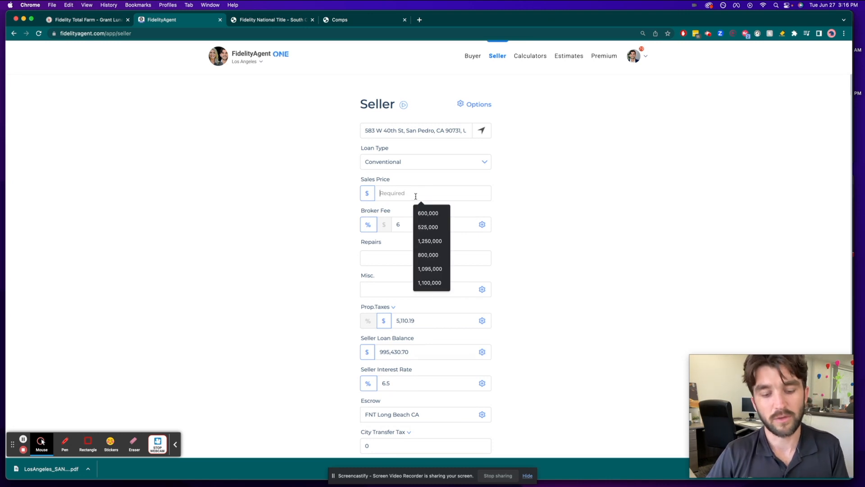
{"action": "type", "text": "1,4"}
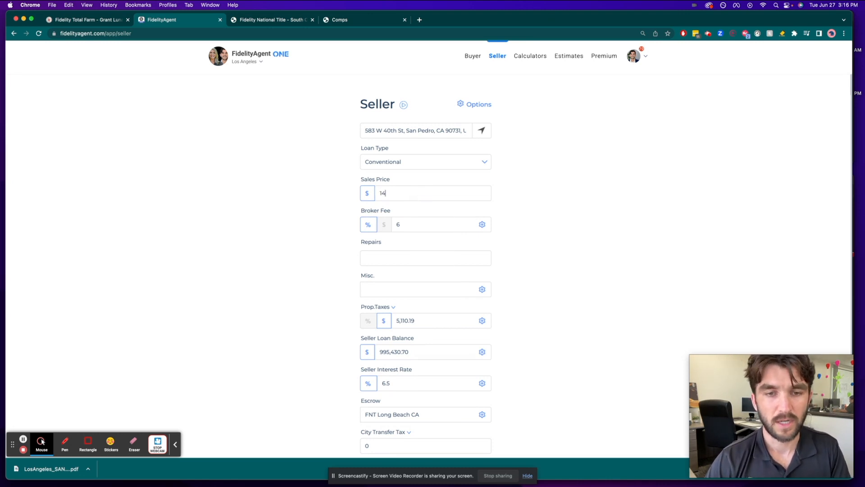
{"action": "type", "text": "00,000"}
{"action": "left_click", "coordinate": [407, 226]}
{"action": "key", "text": "BackSpace"}
{"action": "type", "text": "5"}
{"action": "left_click", "coordinate": [274, 247]}
Step: Apply the Los Angeles city transfer tax of 4.5 and compute the seller's net at close, acknowledging the notice
{"action": "scroll", "coordinate": [273, 248], "scroll_direction": "down", "scroll_amount": 3}
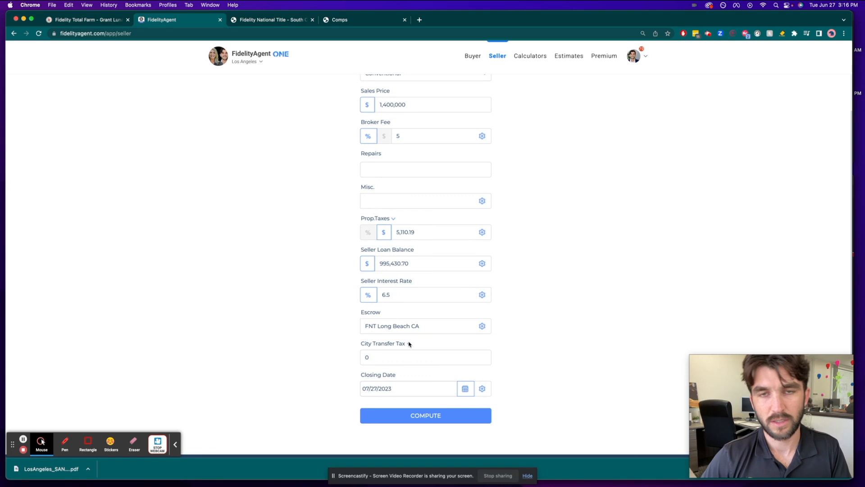
{"action": "left_click", "coordinate": [410, 345]}
{"action": "left_click", "coordinate": [498, 163]}
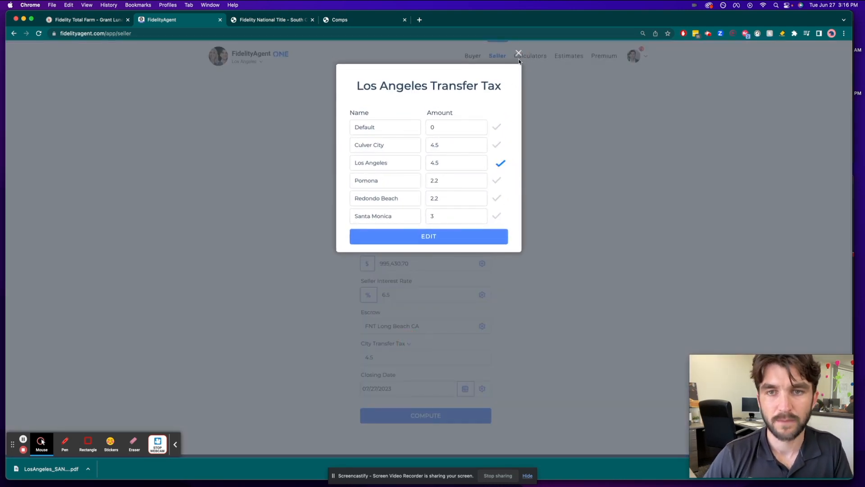
{"action": "left_click", "coordinate": [518, 54]}
{"action": "left_click", "coordinate": [427, 415]}
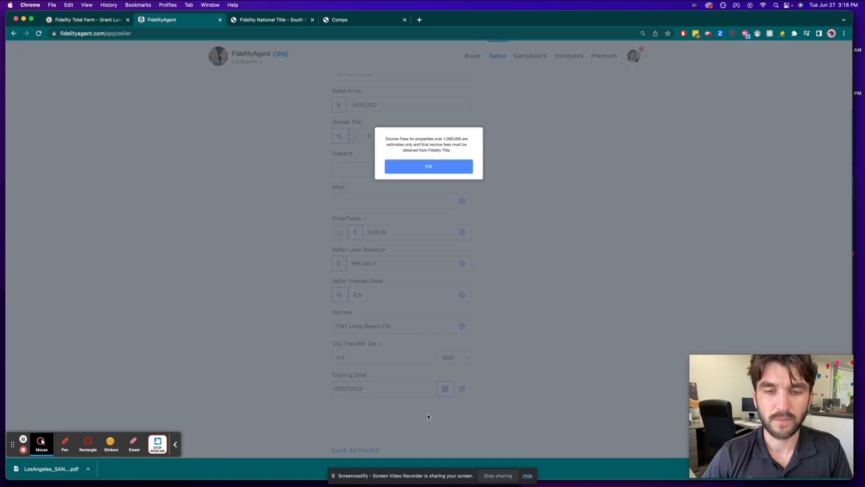
{"action": "left_click", "coordinate": [429, 167]}
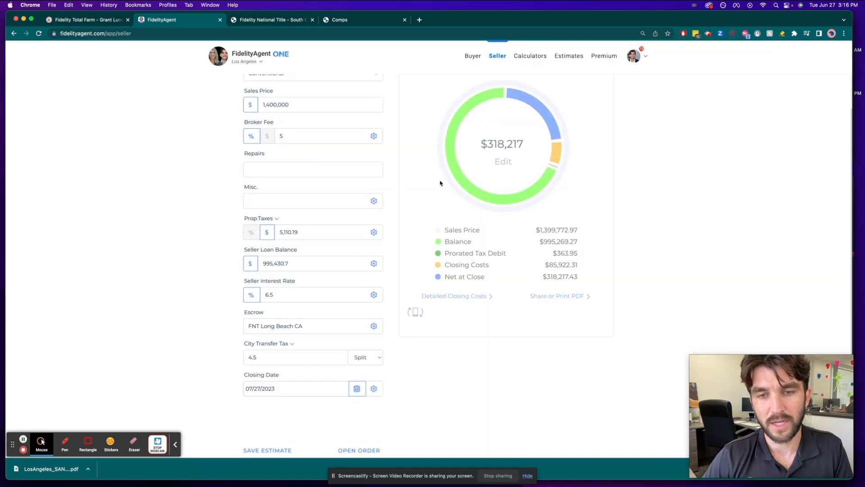
{"action": "scroll", "coordinate": [536, 120], "scroll_direction": "up", "scroll_amount": 1}
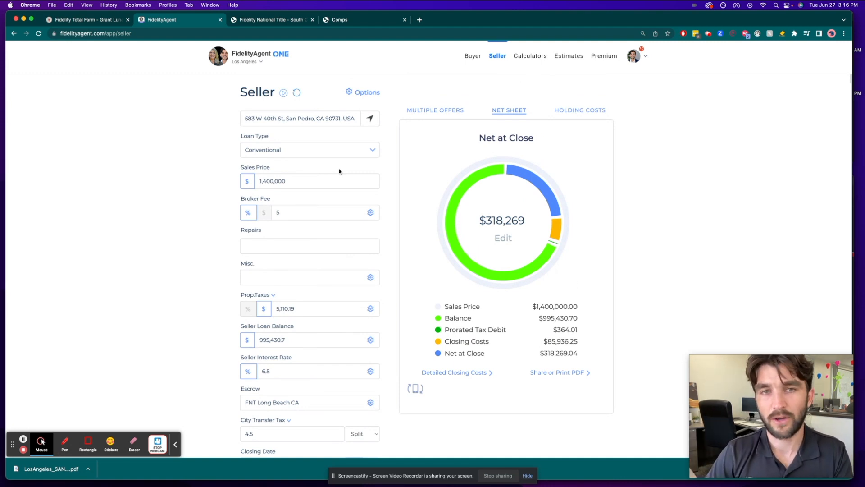
Step: Open the shareable PDF version of the seller's net sheet and review its sales price and closing costs
{"action": "left_click", "coordinate": [554, 373]}
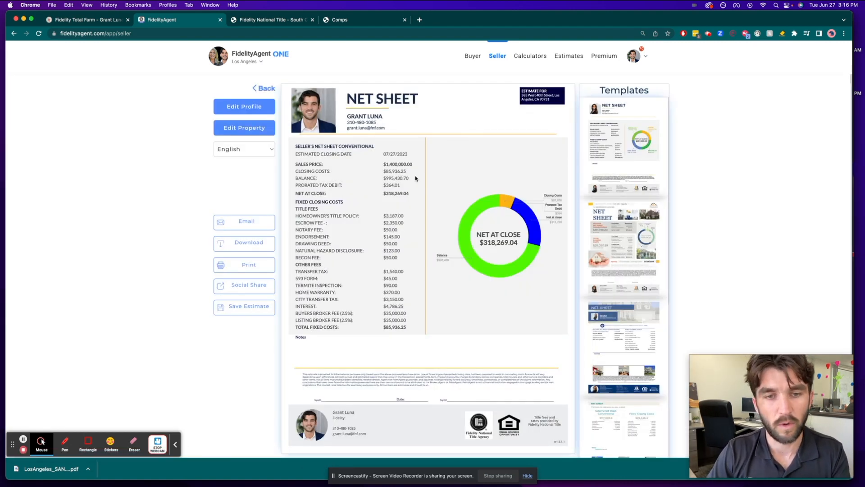
{"action": "triple_click", "coordinate": [388, 165]}
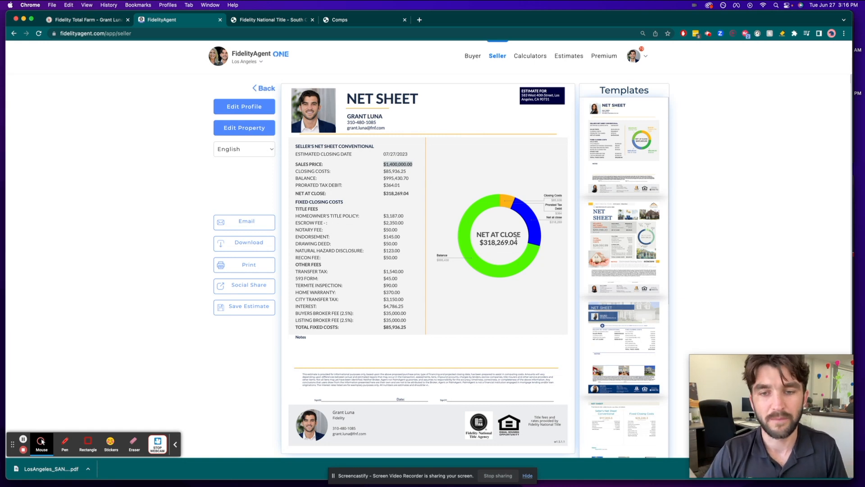
{"action": "scroll", "coordinate": [492, 265], "scroll_direction": "down", "scroll_amount": 1}
{"action": "scroll", "coordinate": [492, 266], "scroll_direction": "up", "scroll_amount": 1}
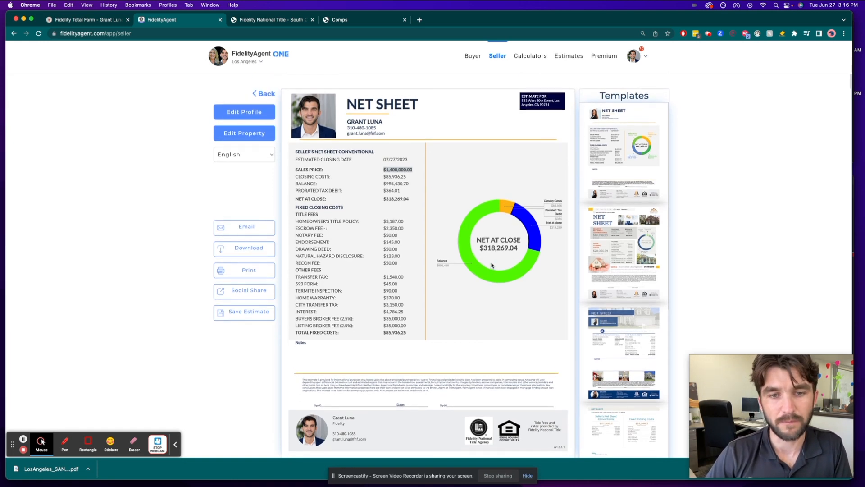
Step: Apply the second template to the net sheet and check the property address on it
{"action": "left_click", "coordinate": [613, 217]}
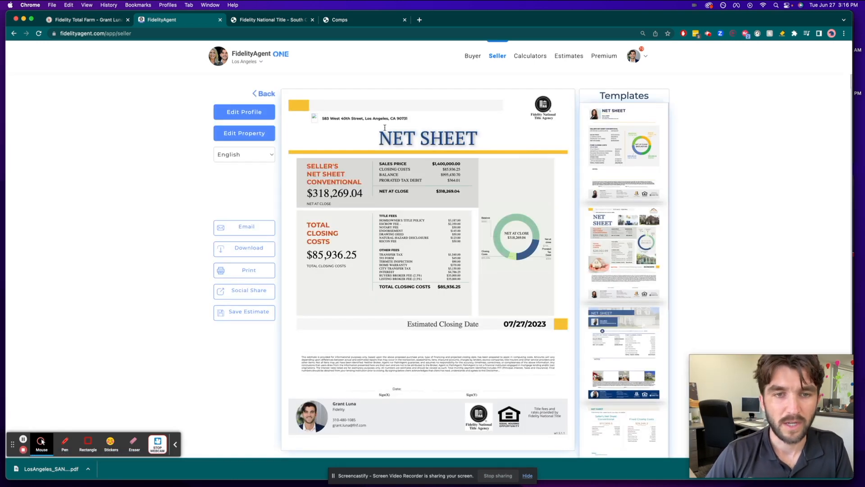
{"action": "left_click", "coordinate": [341, 118]}
{"action": "triple_click", "coordinate": [341, 118]}
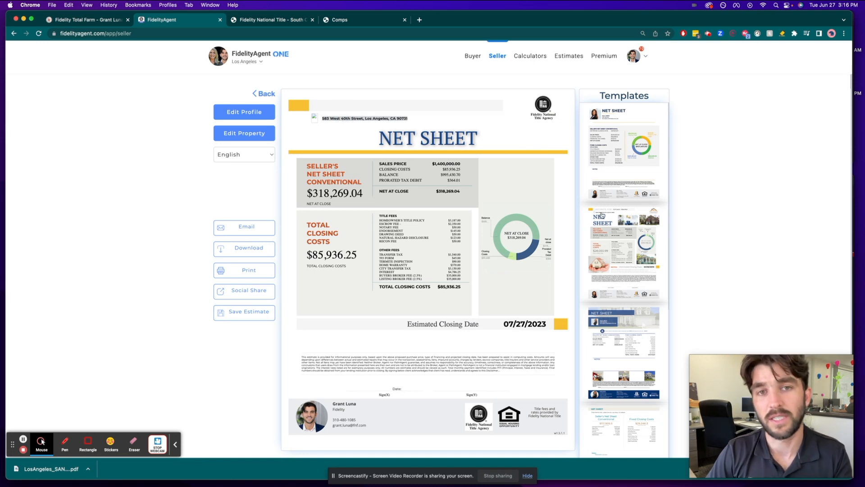
Step: Switch the net sheet to the last template in the list and review its property address and costs
{"action": "scroll", "coordinate": [625, 235], "scroll_direction": "down", "scroll_amount": 2}
{"action": "scroll", "coordinate": [621, 317], "scroll_direction": "down", "scroll_amount": 3}
{"action": "scroll", "coordinate": [625, 252], "scroll_direction": "down", "scroll_amount": 1}
{"action": "scroll", "coordinate": [625, 203], "scroll_direction": "down", "scroll_amount": 5}
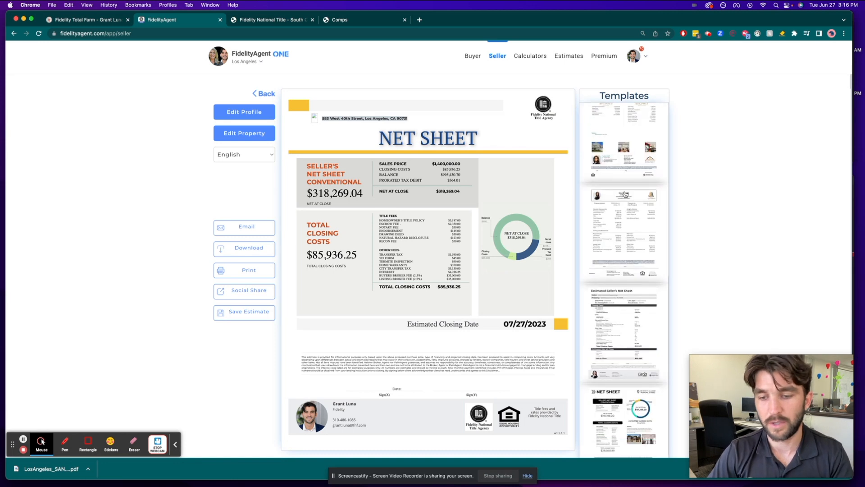
{"action": "left_click", "coordinate": [628, 366]}
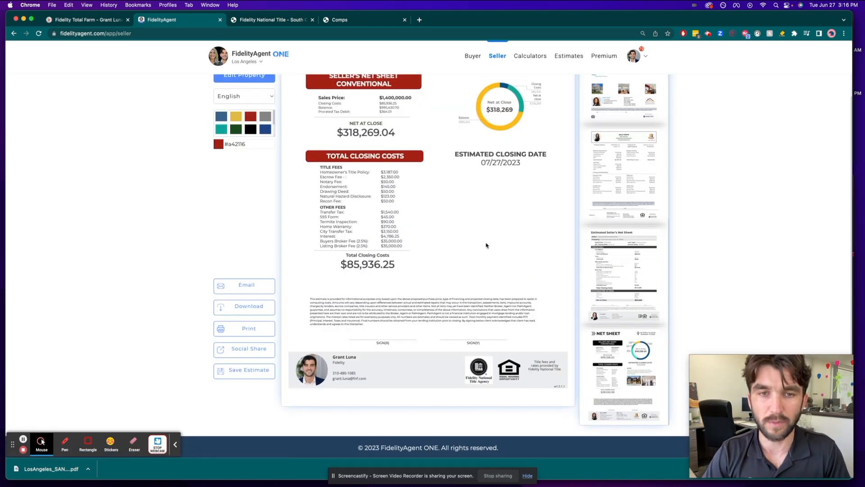
{"action": "scroll", "coordinate": [487, 245], "scroll_direction": "up", "scroll_amount": 3}
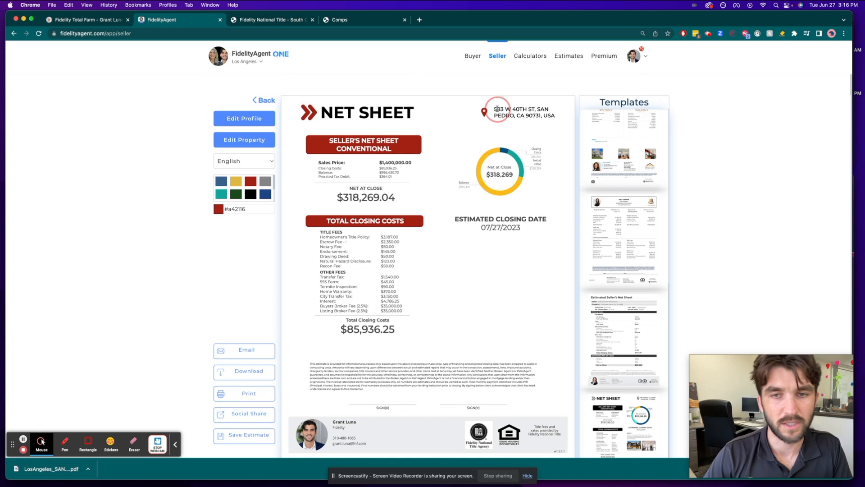
{"action": "left_click_drag", "start_coordinate": [495, 109], "coordinate": [563, 124]}
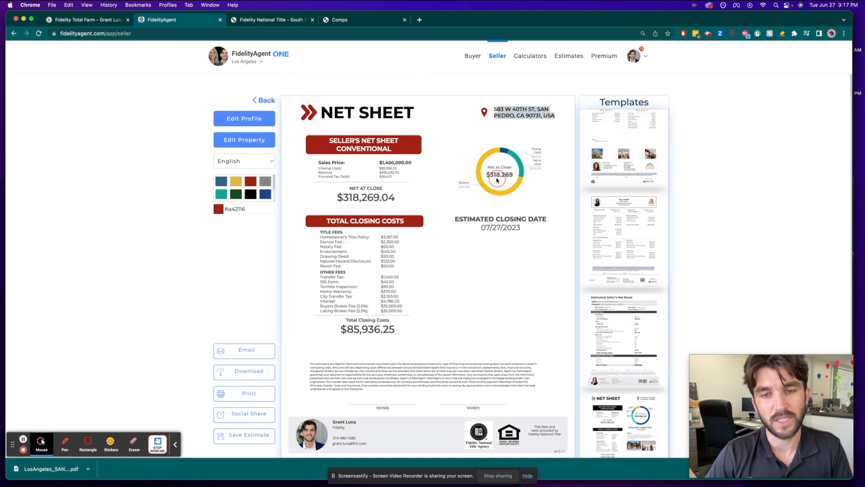
{"action": "scroll", "coordinate": [289, 158], "scroll_direction": "down", "scroll_amount": 2}
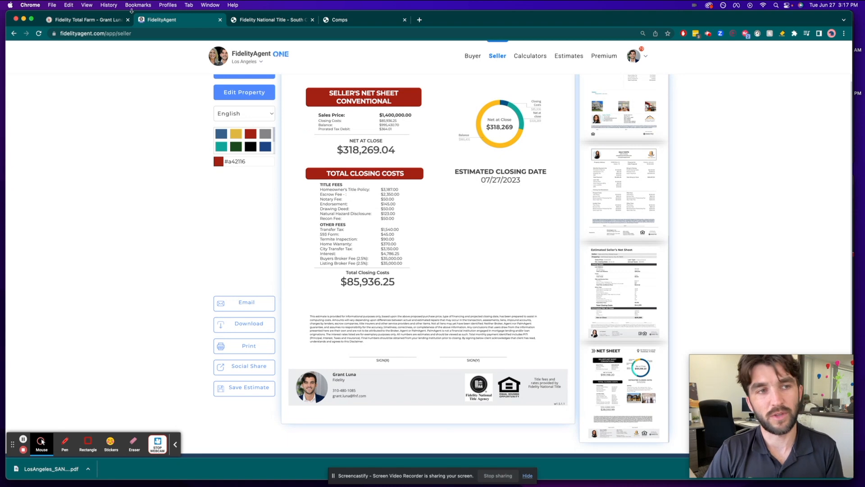
Step: Copy another property's site address from Open House Farm, paste it into the FidelityAgent Seller estimate and choose the San Pedro match
{"action": "left_click", "coordinate": [98, 21]}
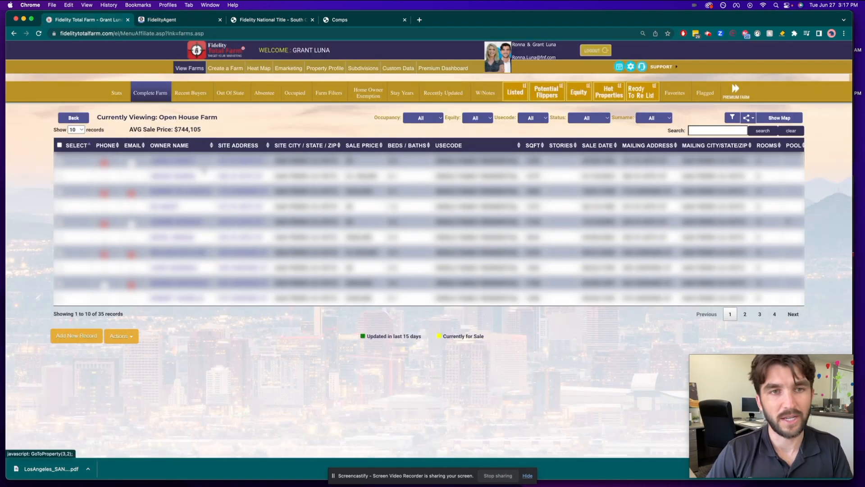
{"action": "left_click", "coordinate": [182, 23]}
{"action": "scroll", "coordinate": [239, 93], "scroll_direction": "up", "scroll_amount": 2}
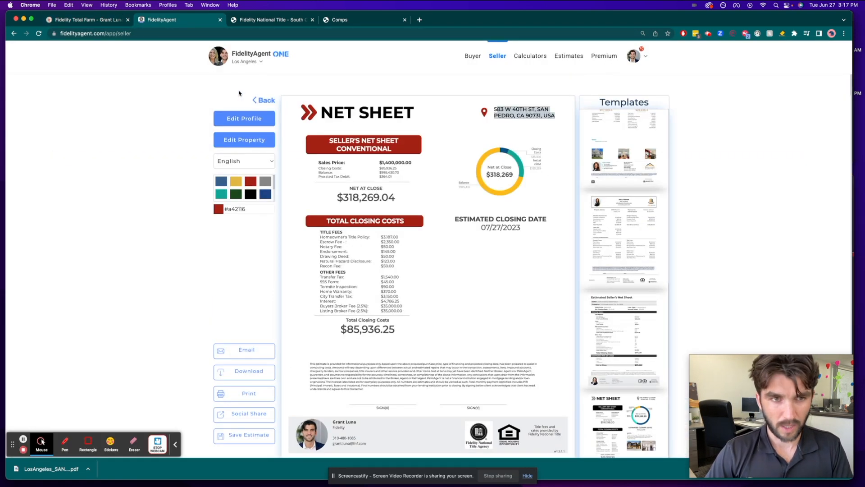
{"action": "left_click", "coordinate": [262, 100]}
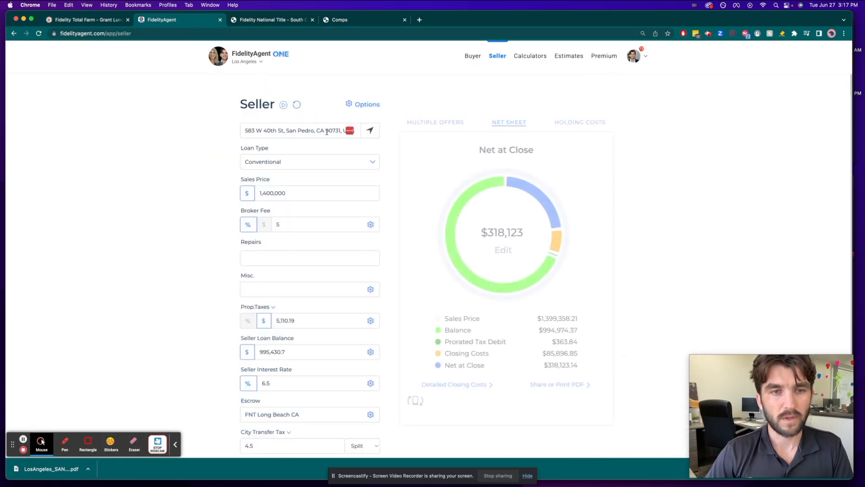
{"action": "left_click", "coordinate": [309, 131]}
{"action": "triple_click", "coordinate": [309, 131]}
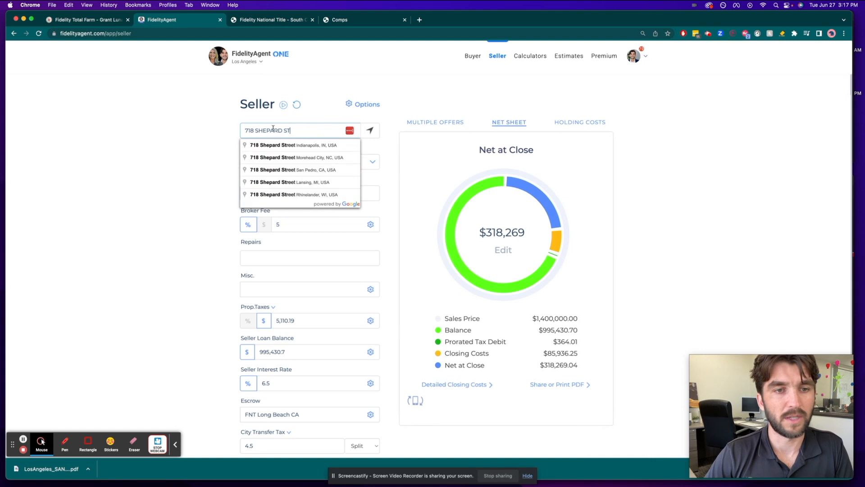
{"action": "left_click", "coordinate": [298, 170]}
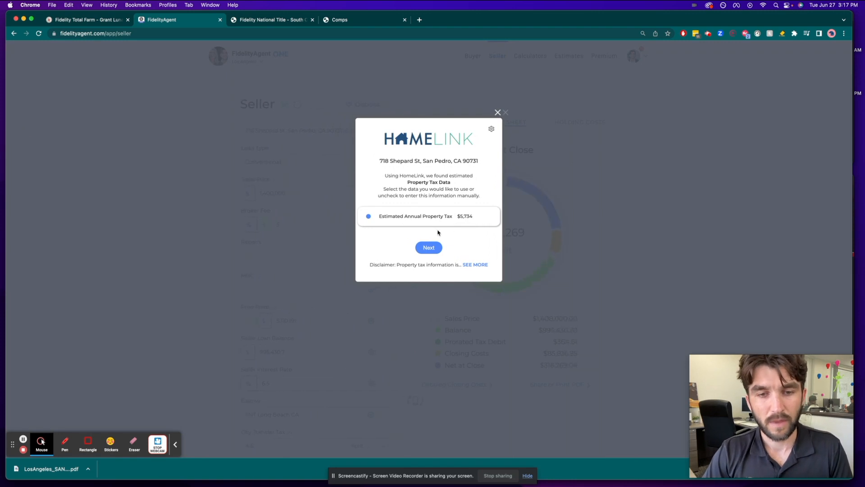
Step: Accept the estimated annual property tax for the second property and set its loan's interest rate to 4%
{"action": "left_click", "coordinate": [433, 247]}
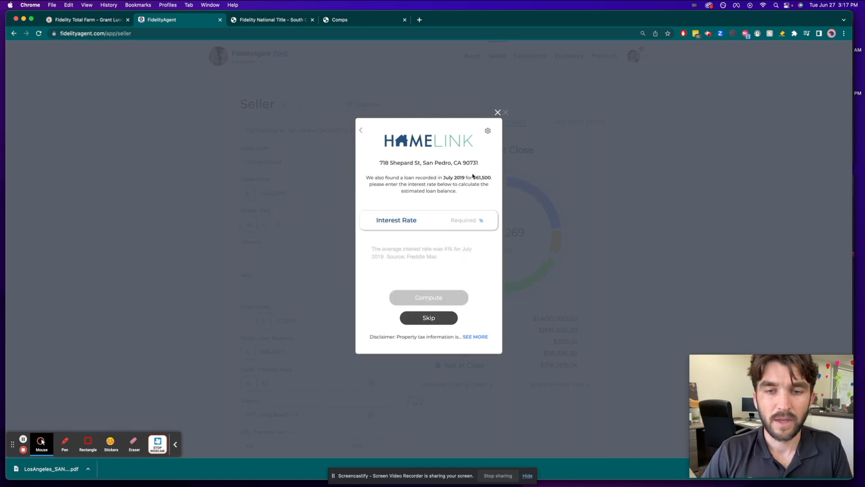
{"action": "left_click", "coordinate": [467, 221]}
{"action": "type", "text": "4"}
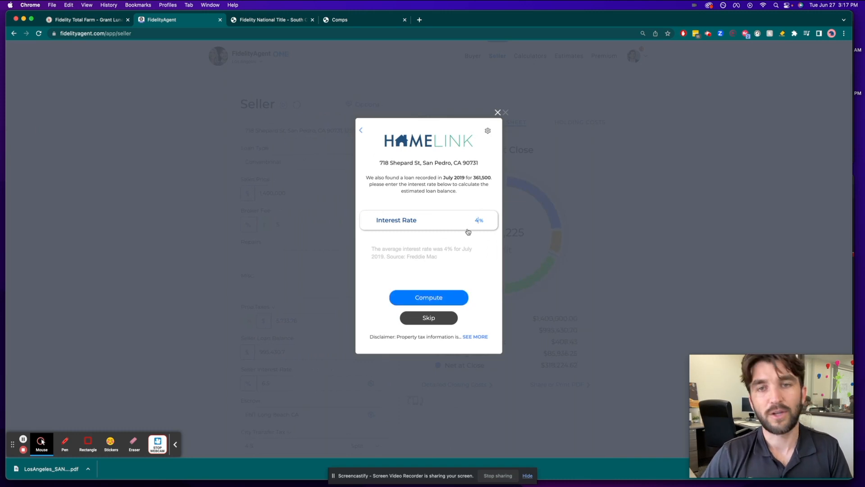
{"action": "double_click", "coordinate": [446, 248]}
{"action": "double_click", "coordinate": [446, 247]}
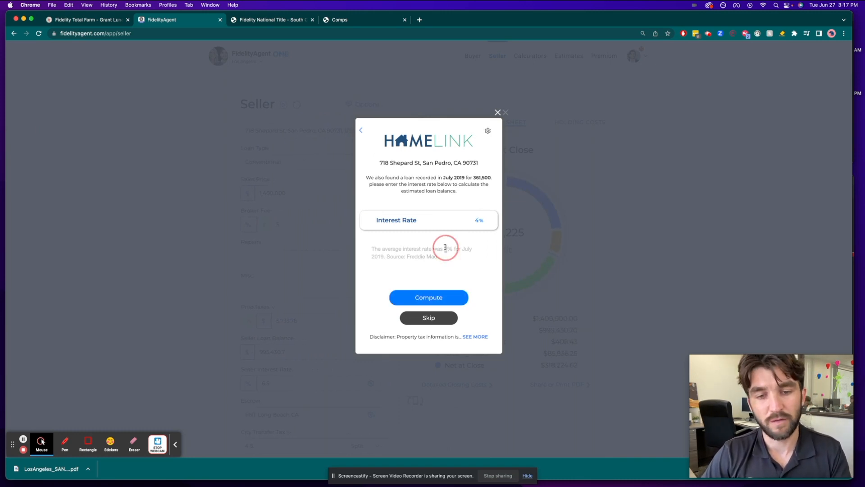
Step: Use the computed loan balance in the second property's estimate and open its shareable PDF net sheet
{"action": "left_click", "coordinate": [436, 298]}
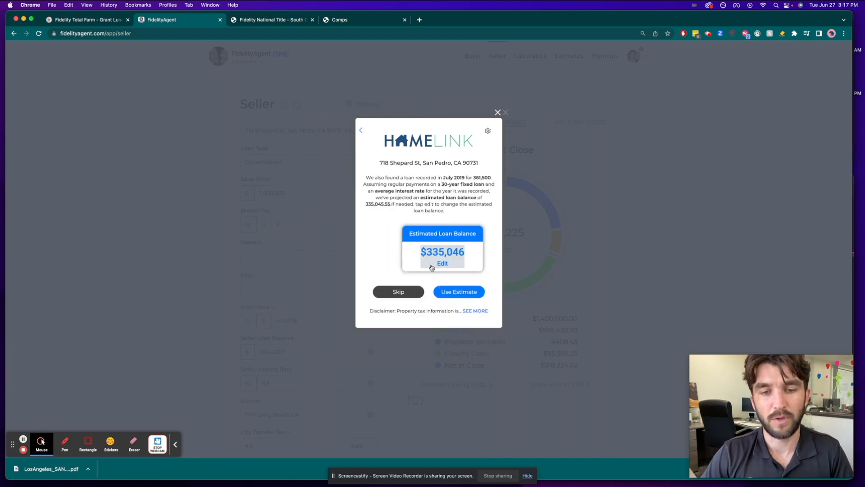
{"action": "left_click", "coordinate": [466, 296]}
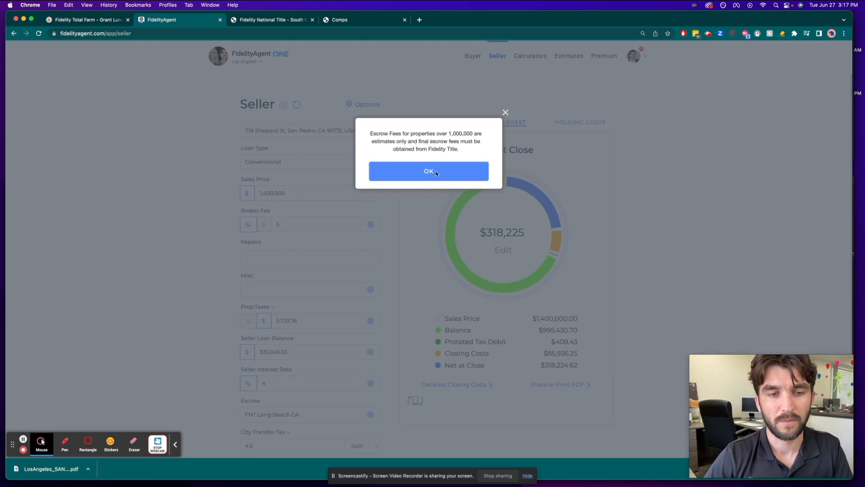
{"action": "left_click", "coordinate": [436, 172]}
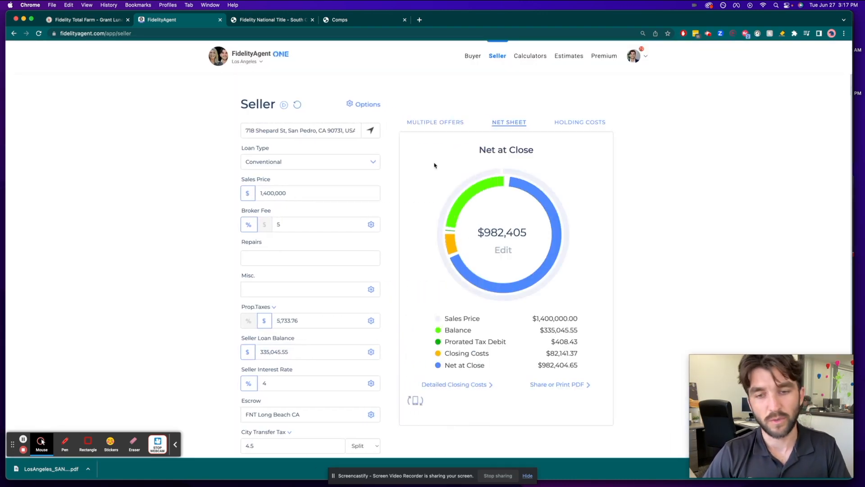
{"action": "left_click", "coordinate": [567, 384]}
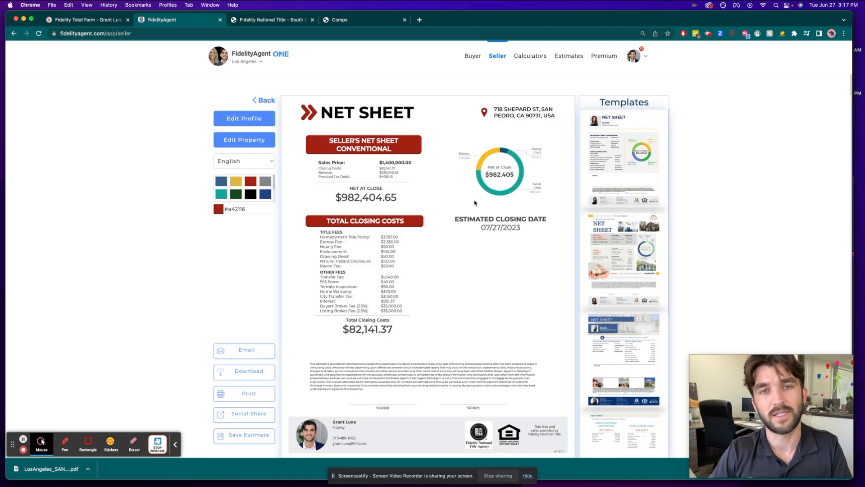
Step: Switch to the Fidelity National Title comparables site and open the May 2023 residential comps report for San Pedro in Los Angeles County
{"action": "left_click", "coordinate": [92, 21]}
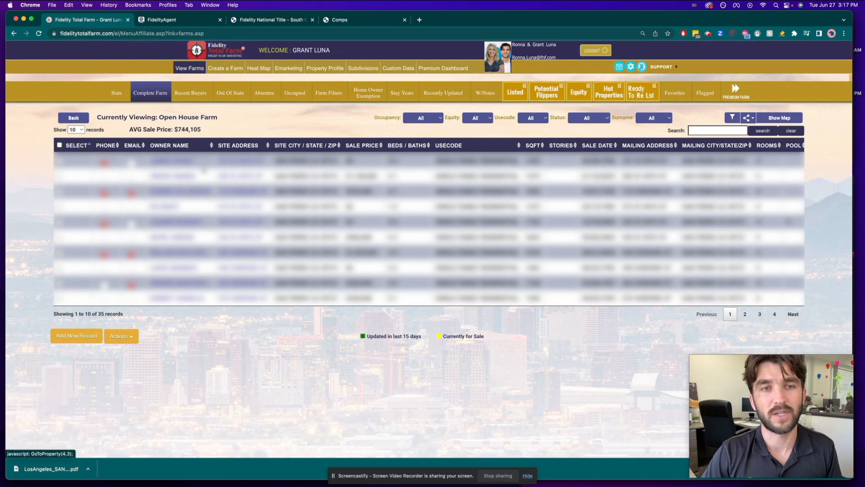
{"action": "left_click", "coordinate": [342, 19]}
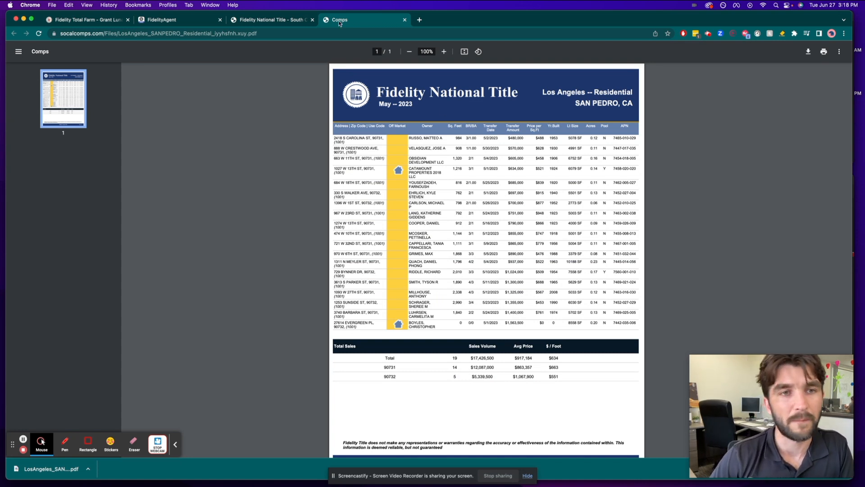
{"action": "left_click", "coordinate": [270, 19]}
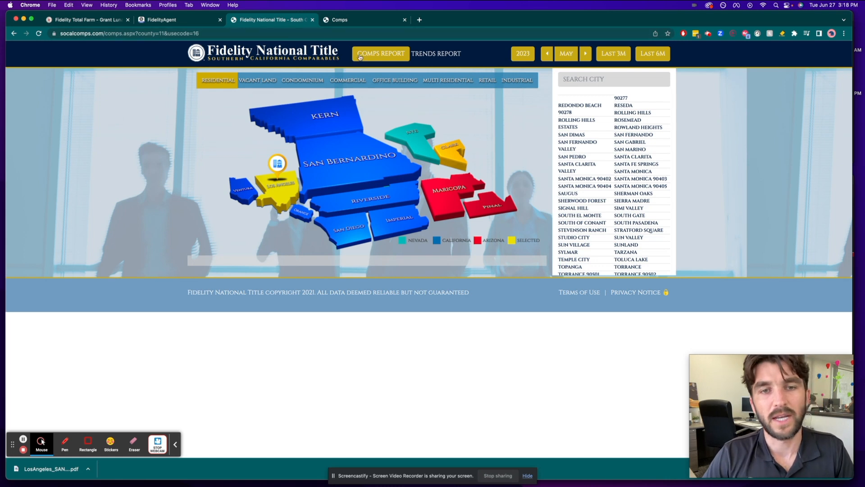
{"action": "left_click", "coordinate": [278, 190]}
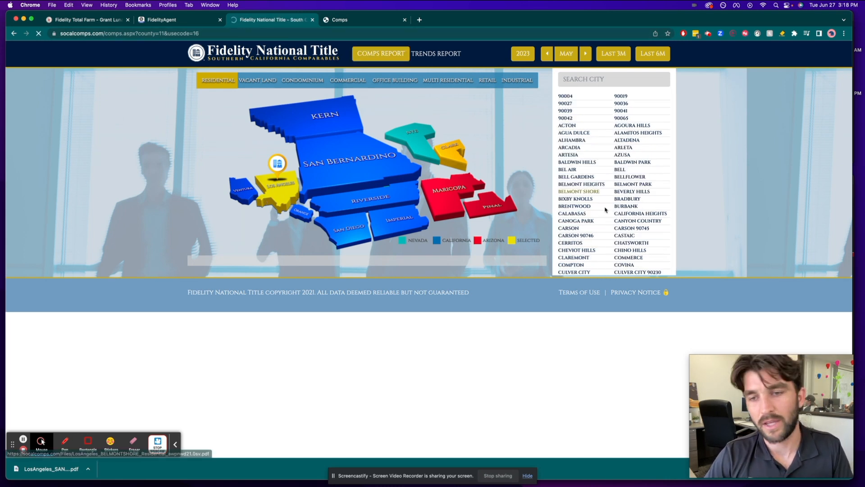
{"action": "scroll", "coordinate": [613, 214], "scroll_direction": "down", "scroll_amount": 15}
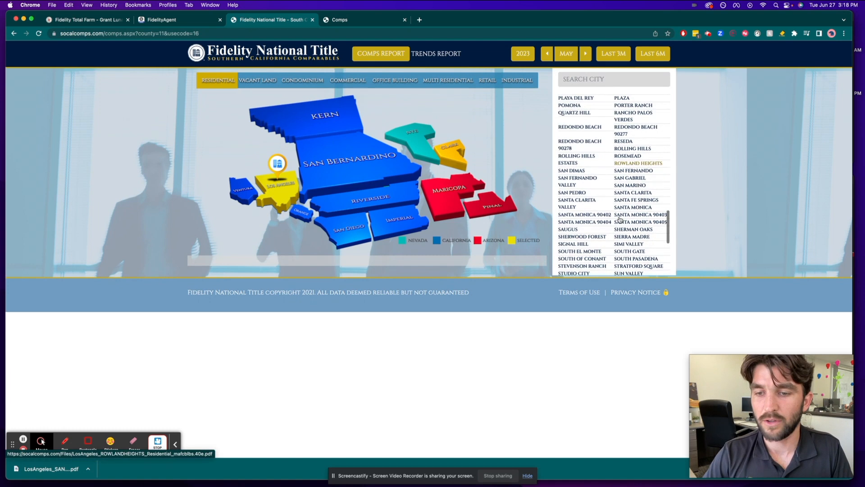
{"action": "scroll", "coordinate": [622, 198], "scroll_direction": "down", "scroll_amount": 2}
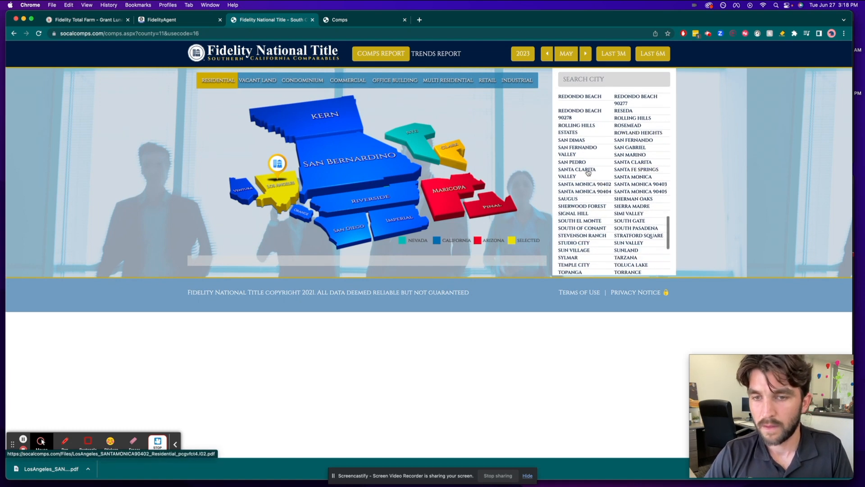
{"action": "left_click", "coordinate": [573, 162]}
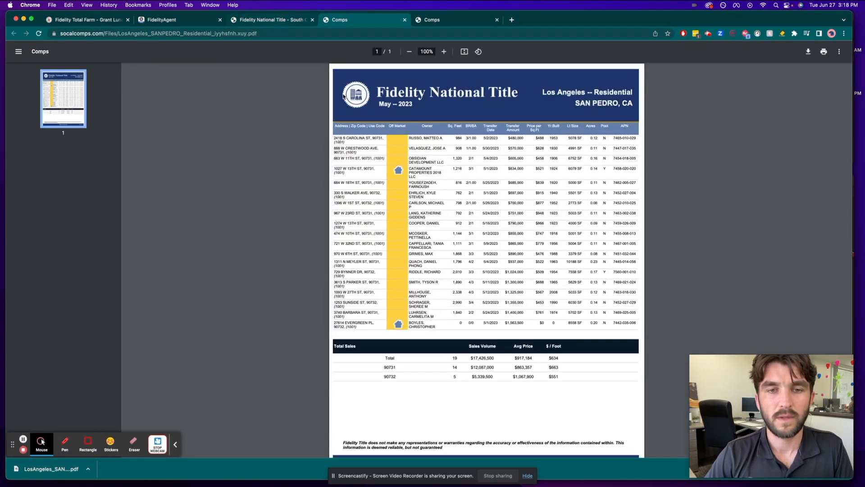